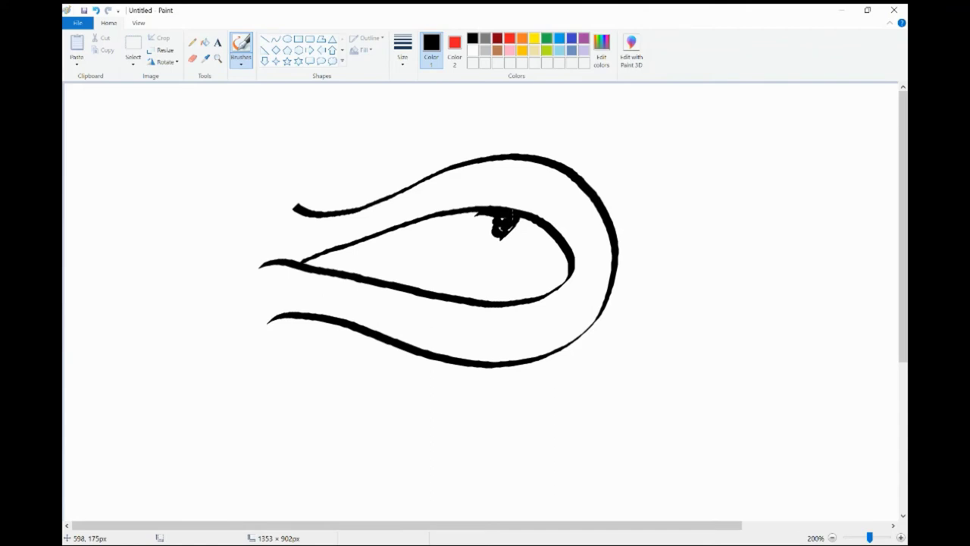
Paint solid black blobs on the lower wall and at the rounded end inside the inner teardrop outline.
mouse_move(444, 291)
mouse_down()
mouse_move(459, 280)
mouse_move(491, 300)
mouse_move(453, 282)
mouse_up()
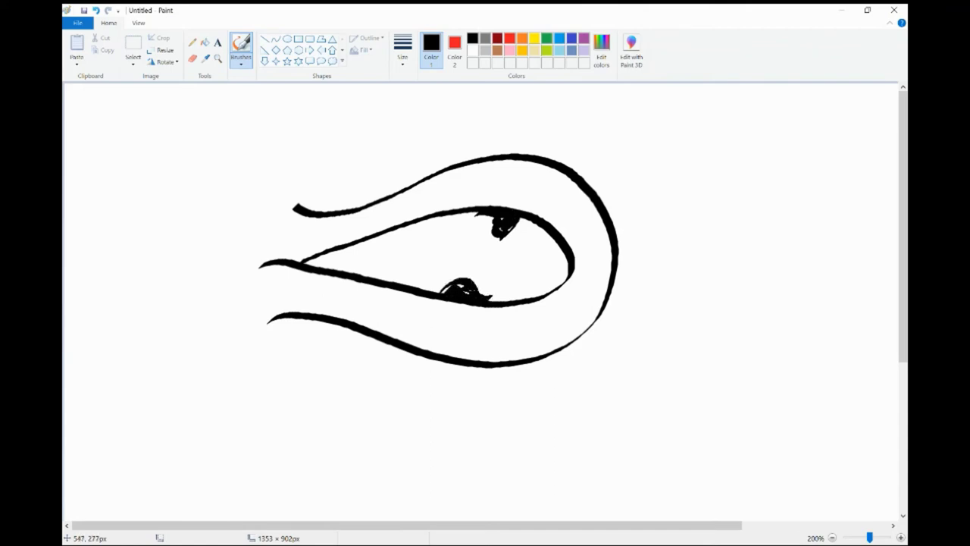
mouse_move(564, 256)
mouse_down()
mouse_move(548, 285)
mouse_move(566, 274)
mouse_move(551, 274)
mouse_move(548, 264)
mouse_move(573, 267)
mouse_up()
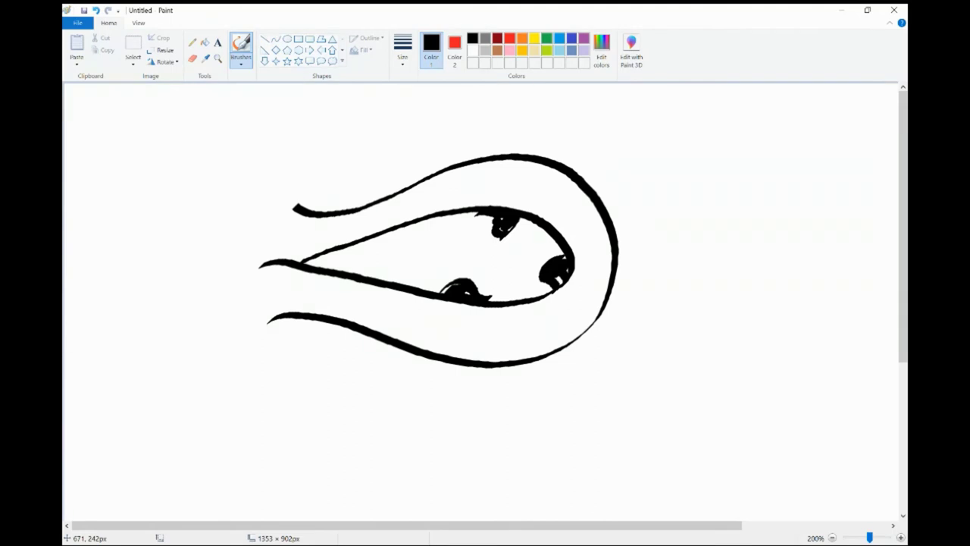
Undo all the black blobs painted inside the inner teardrop outline.
key(ctrl+z)
key(ctrl+z)
key(ctrl+z)
key(ctrl+z)
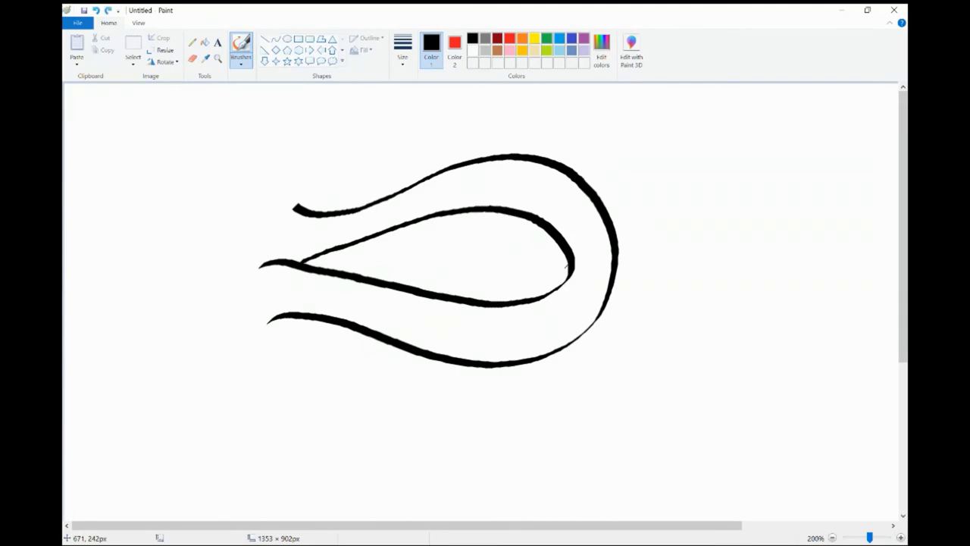
Draw three black-outlined ellipses with solid red fill: on the inner wall, between the two walls, and on the outer wall.
click(288, 50)
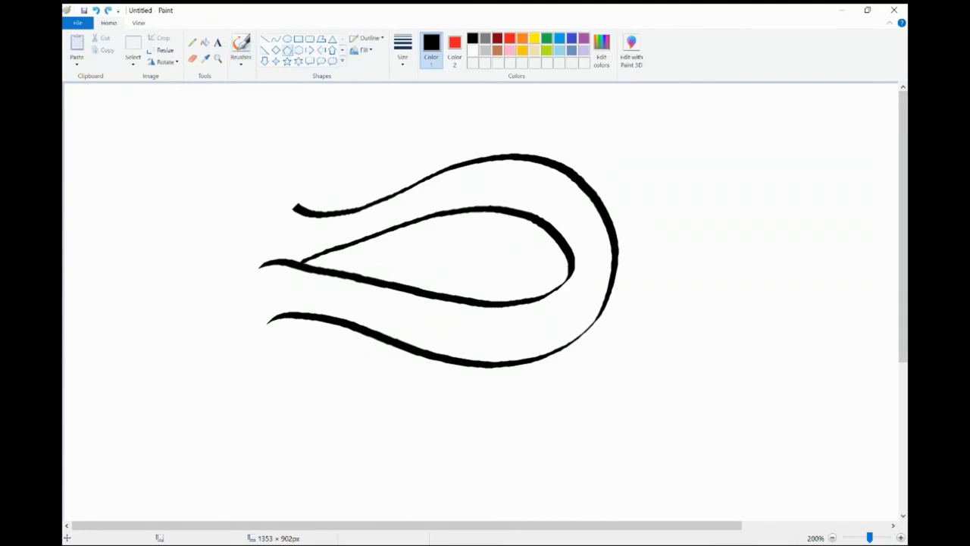
click(287, 39)
click(454, 50)
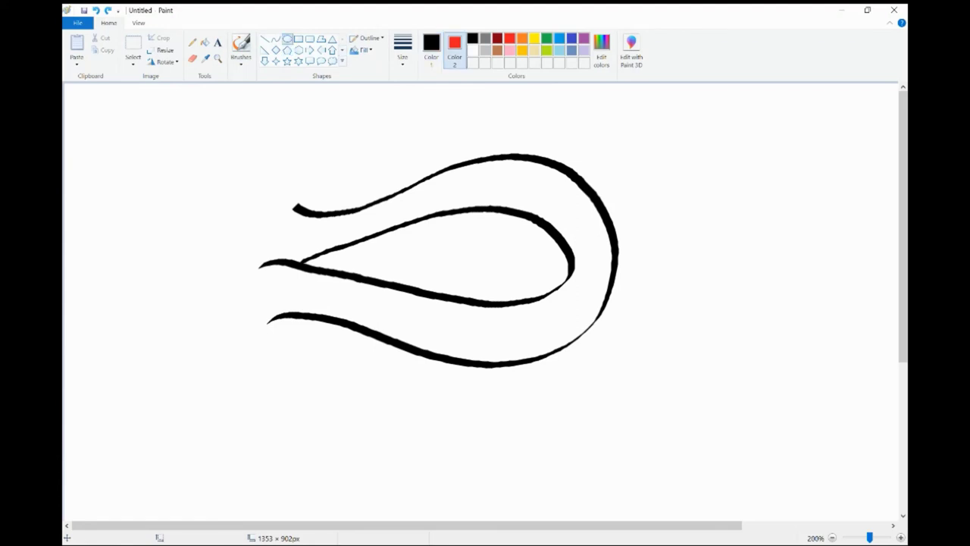
click(362, 50)
click(347, 76)
drag(514, 208, 580, 263)
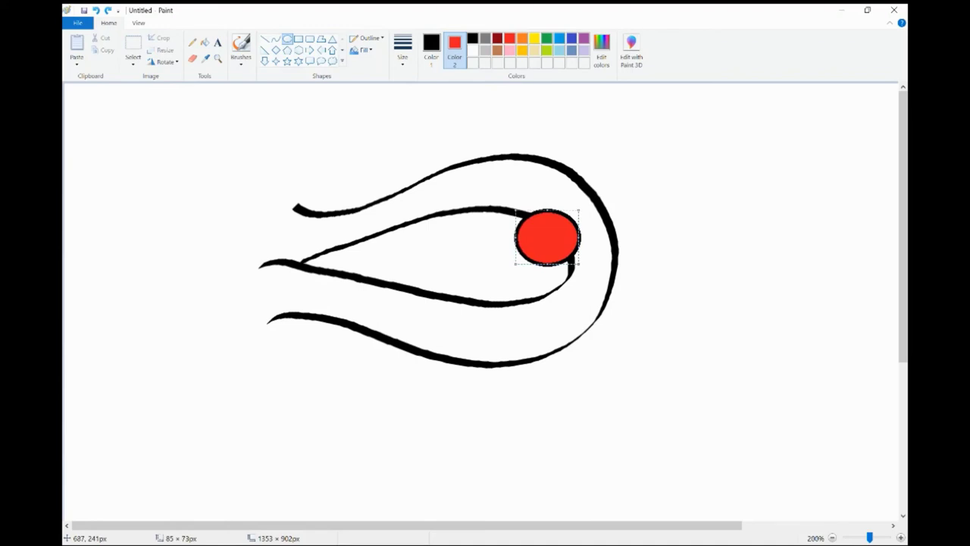
drag(478, 166, 532, 199)
drag(569, 154, 619, 215)
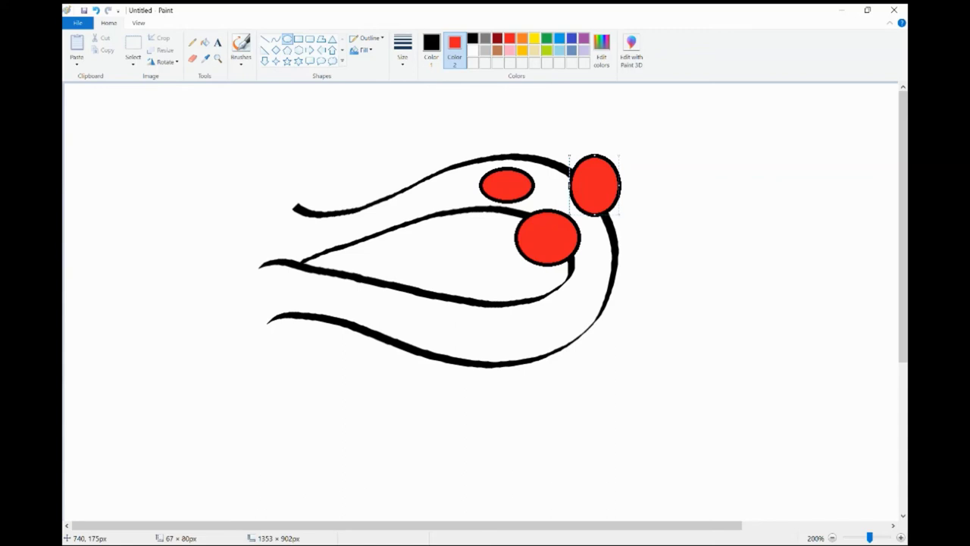
Undo the three red-filled ellipses.
key(ctrl+z)
key(ctrl+z)
key(ctrl+z)
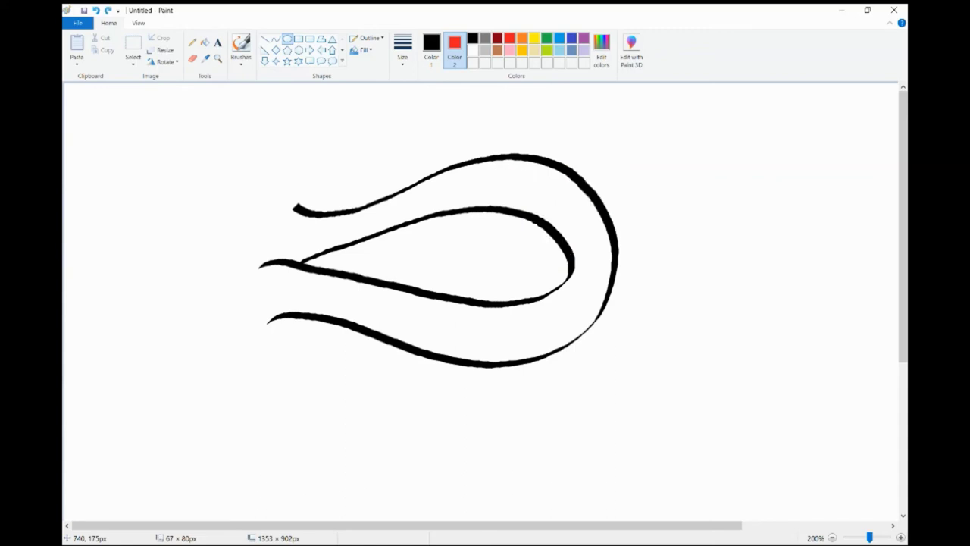
Switch back to the brush and make black Color 1 the active colour.
click(241, 54)
click(173, 103)
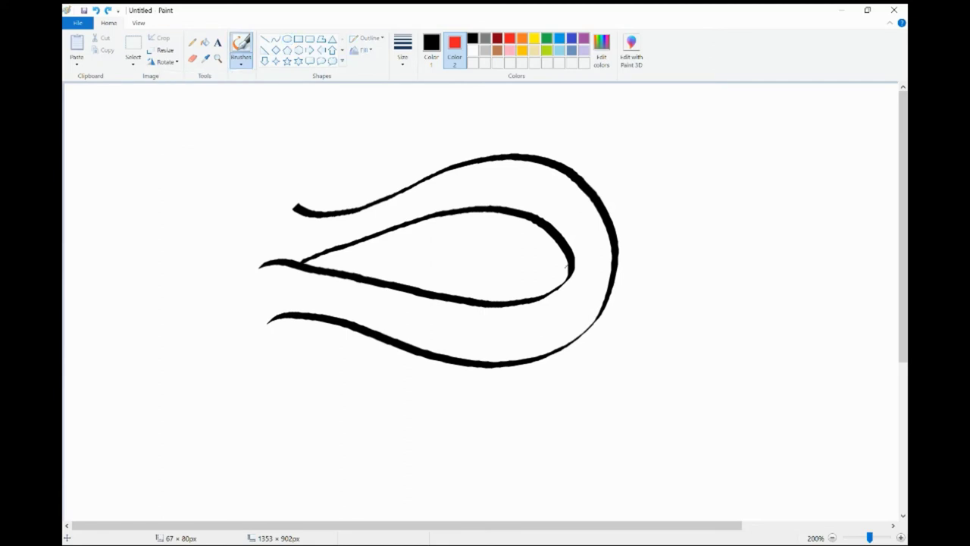
click(431, 50)
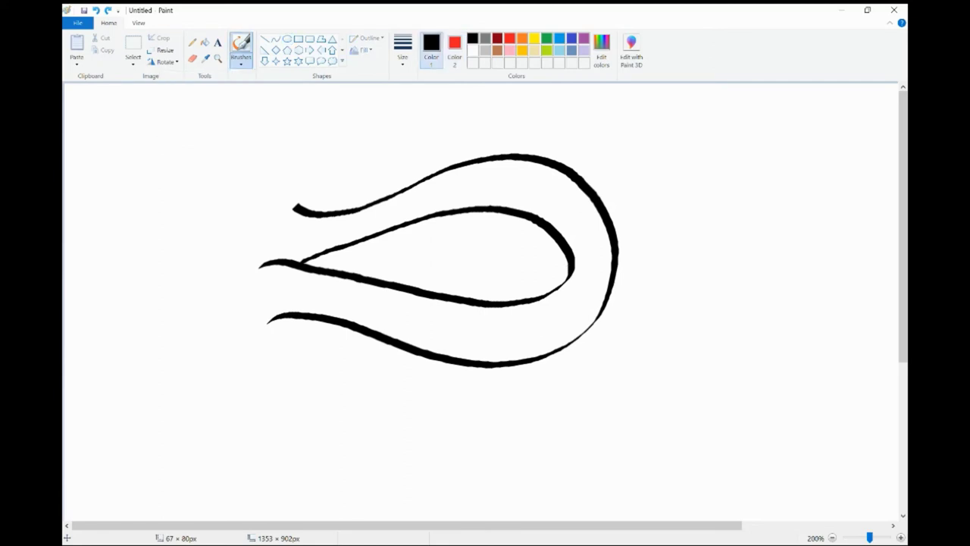
Scribble a black finger-shaped mass inward from the inner outline's rounded end and draw a downward arrow to it from the upper outer contour.
mouse_move(466, 204)
mouse_down()
mouse_move(547, 230)
mouse_move(541, 239)
mouse_move(473, 241)
mouse_move(455, 258)
mouse_move(525, 273)
mouse_move(538, 297)
mouse_move(423, 297)
mouse_up()
mouse_move(471, 253)
mouse_down()
mouse_move(510, 245)
mouse_move(464, 256)
mouse_move(535, 244)
mouse_move(531, 257)
mouse_move(547, 261)
mouse_move(576, 247)
mouse_move(551, 293)
mouse_move(577, 264)
mouse_move(544, 262)
mouse_move(567, 287)
mouse_move(584, 260)
mouse_move(549, 209)
mouse_move(545, 274)
mouse_up()
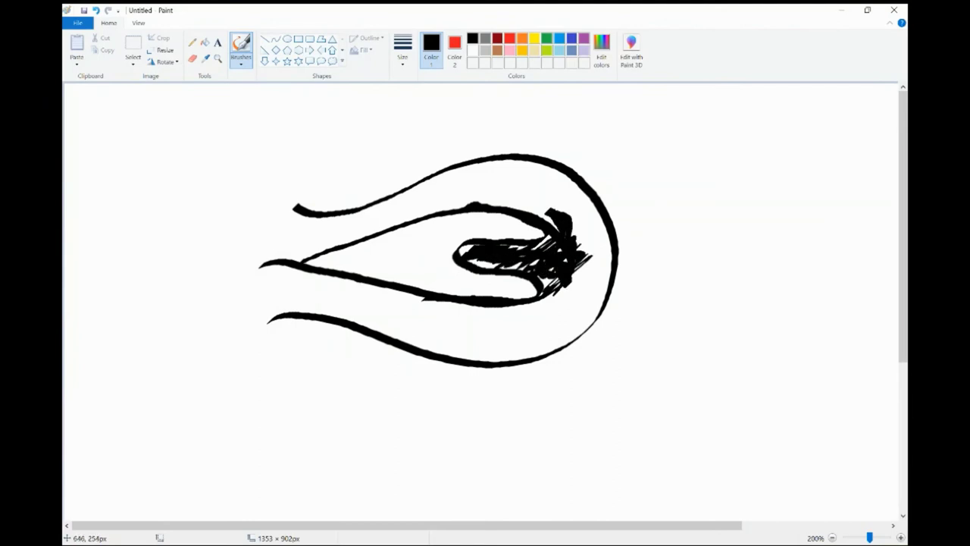
mouse_move(479, 157)
mouse_down()
mouse_move(477, 205)
mouse_move(459, 226)
mouse_move(507, 216)
mouse_up()
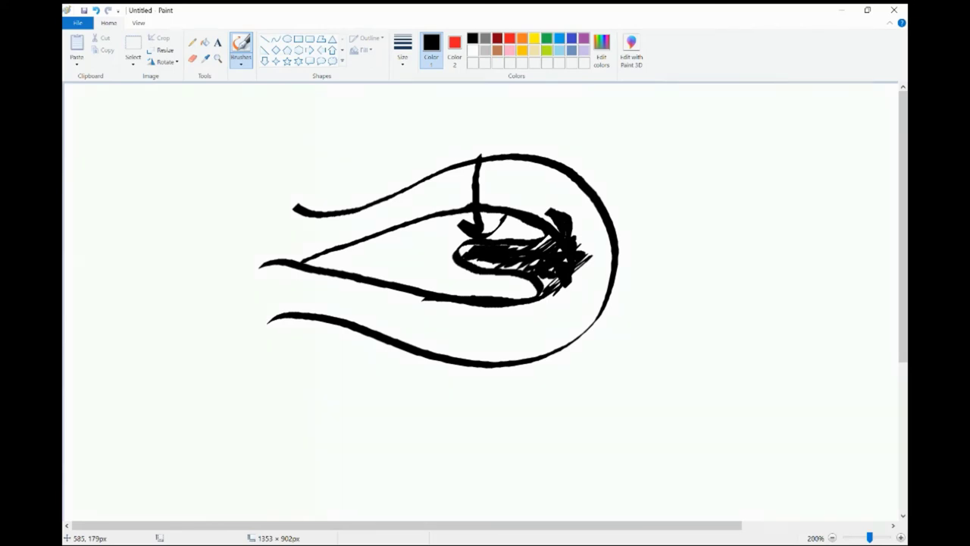
Undo the scribbled mass, the arrow and the extra strokes on the inner outline.
key(ctrl+z)
key(ctrl+z)
key(ctrl+z)
key(ctrl+z)
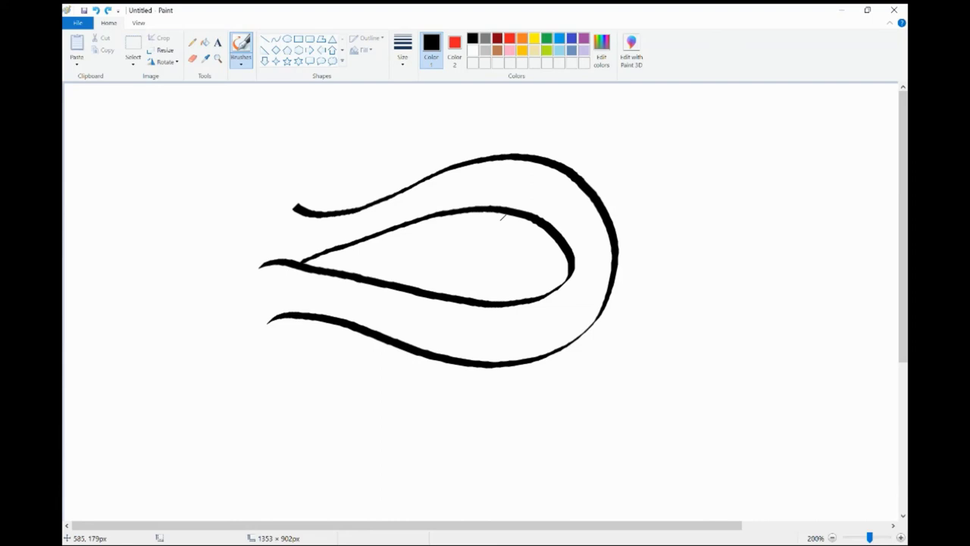
Paint an irregular black patch covering the upper part and rounded end of the inner teardrop outline.
mouse_move(461, 206)
mouse_down()
mouse_move(491, 228)
mouse_move(480, 278)
mouse_move(502, 297)
mouse_move(518, 294)
mouse_up()
mouse_move(518, 224)
mouse_down()
mouse_move(568, 287)
mouse_move(547, 247)
mouse_move(560, 265)
mouse_up()
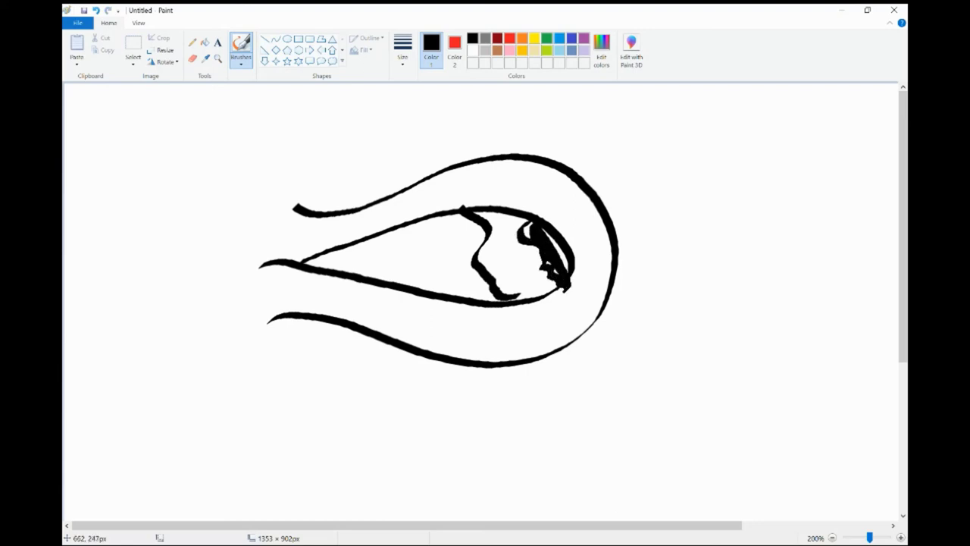
mouse_move(324, 257)
mouse_down()
mouse_move(384, 235)
mouse_move(514, 292)
mouse_move(553, 296)
mouse_move(455, 220)
mouse_move(534, 231)
mouse_move(515, 236)
mouse_move(543, 276)
mouse_move(531, 288)
mouse_move(454, 239)
mouse_move(415, 240)
mouse_move(516, 282)
mouse_move(586, 276)
mouse_up()
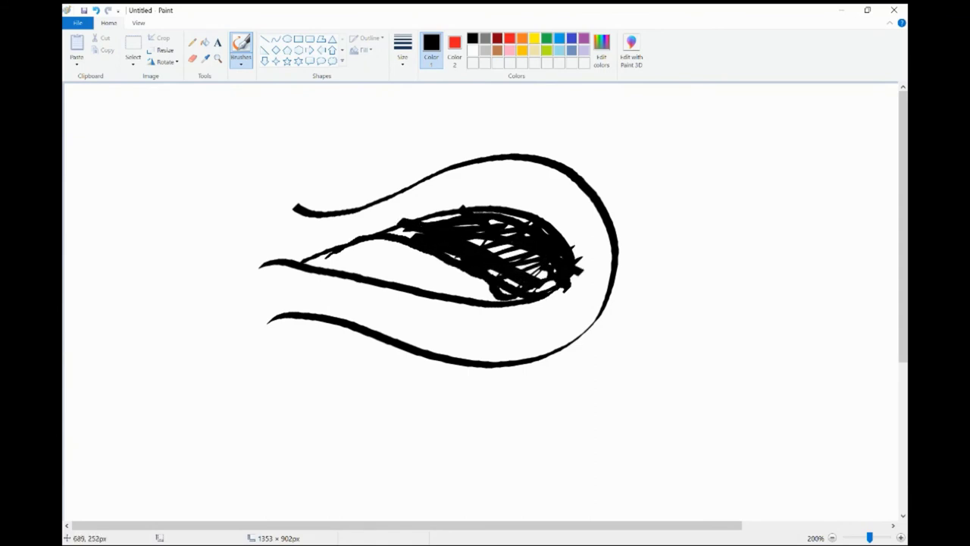